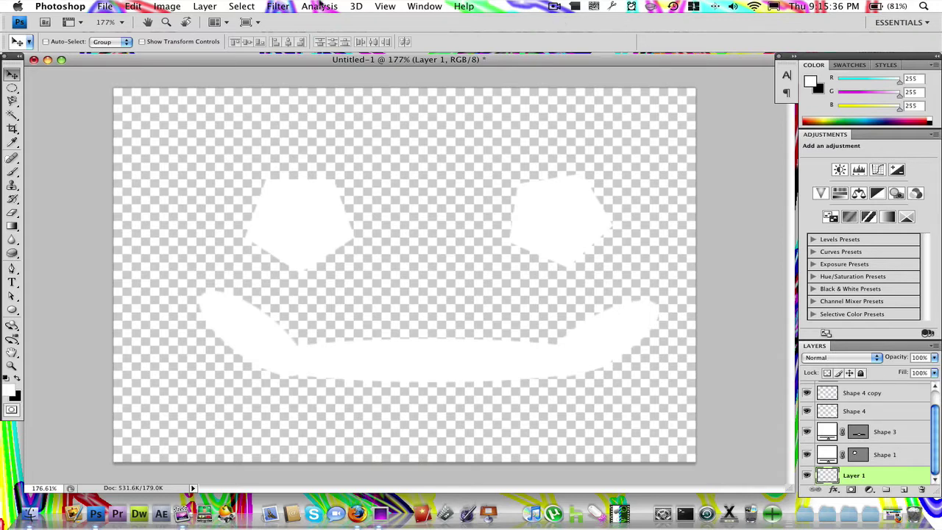
- Look over the Filter menu's list of filters and close it without applying any
{"action": "left_click", "coordinate": [291, 5]}
{"action": "mouse_move", "coordinate": [343, 110]}
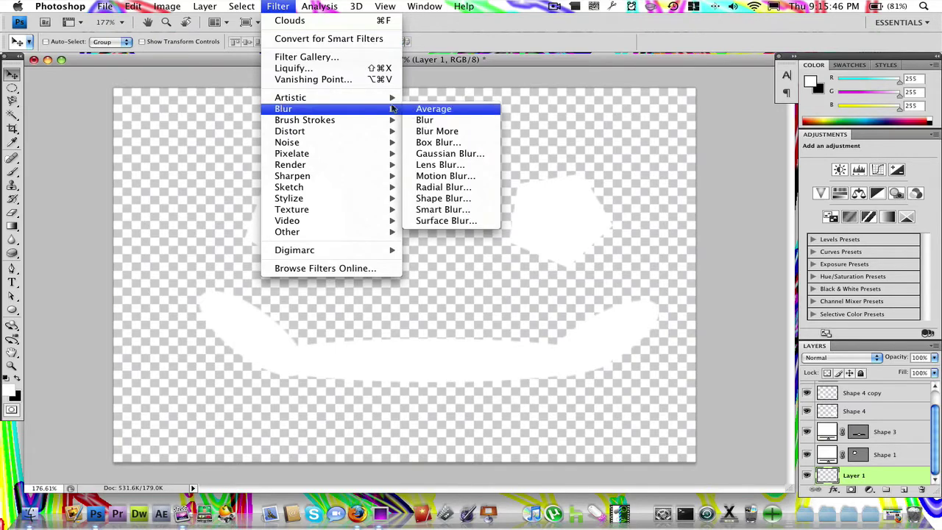
{"action": "left_click", "coordinate": [110, 181]}
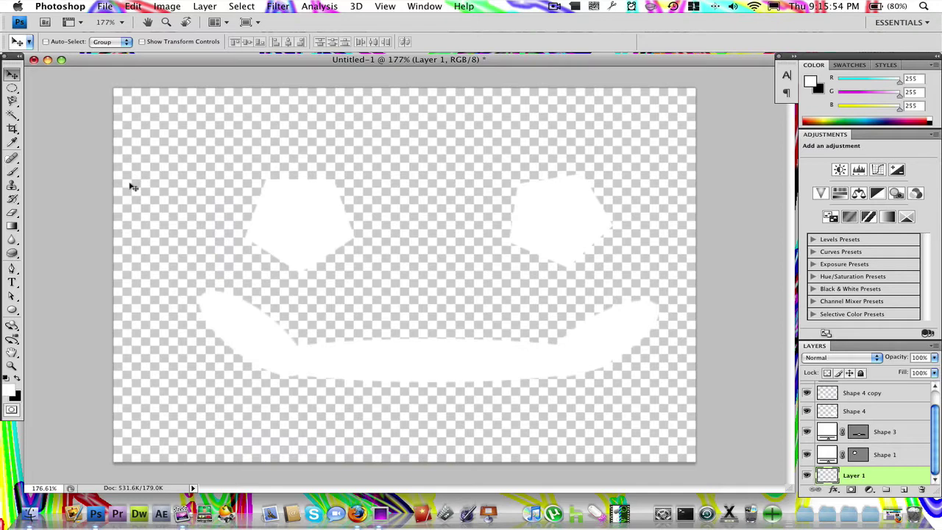
- Bring up Save As and Quit with their shortcuts, cancel both, then show the File menu's commands
{"action": "key", "text": "super+s"}
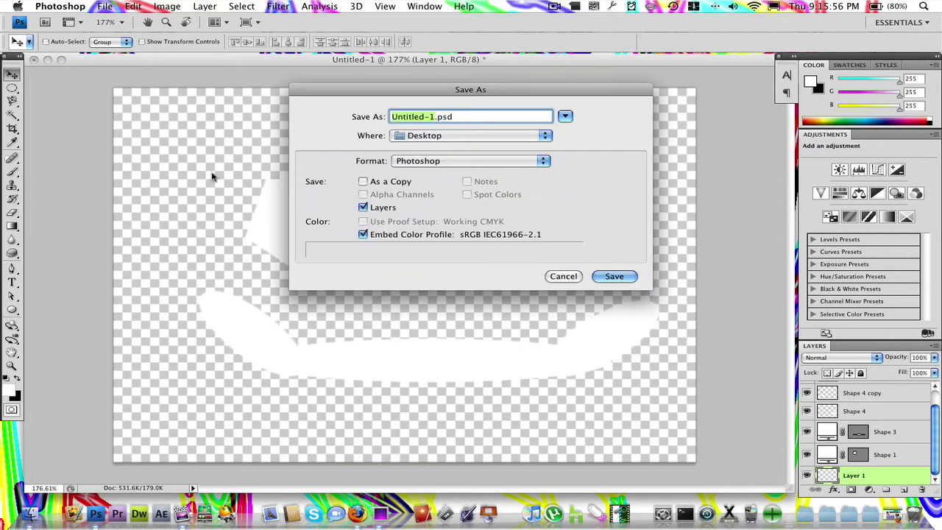
{"action": "left_click", "coordinate": [557, 278]}
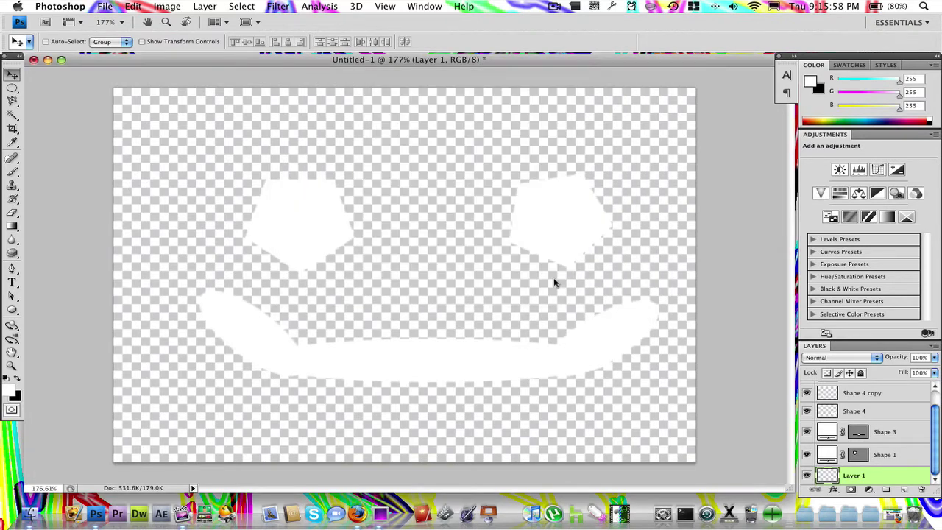
{"action": "key", "text": "super+q"}
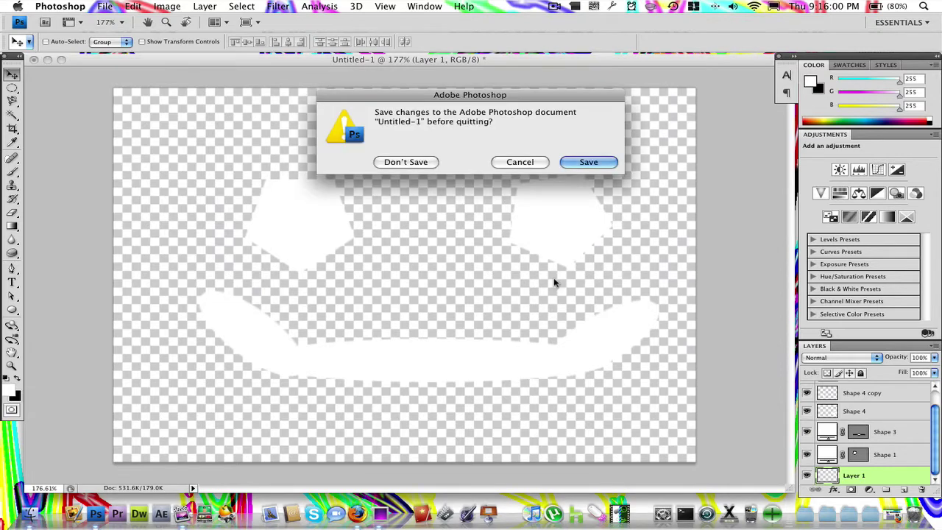
{"action": "left_click", "coordinate": [520, 162]}
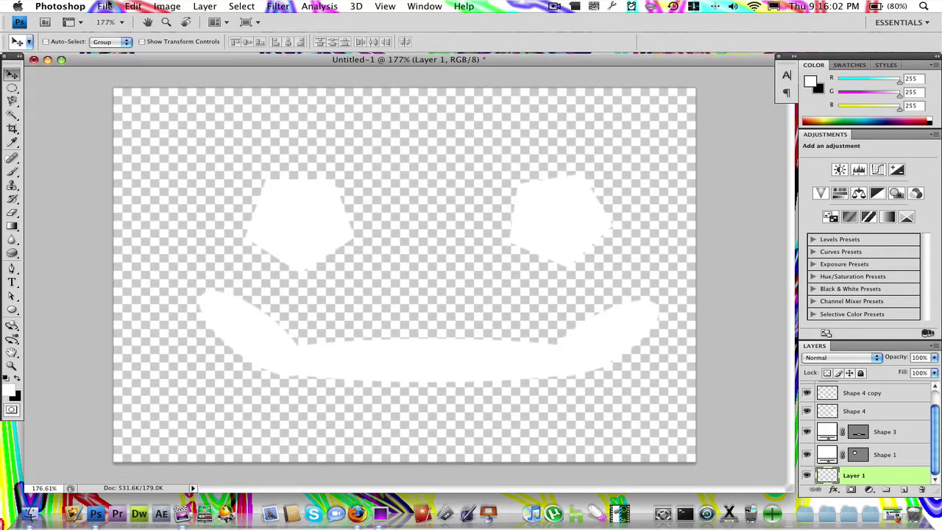
{"action": "left_click", "coordinate": [109, 6]}
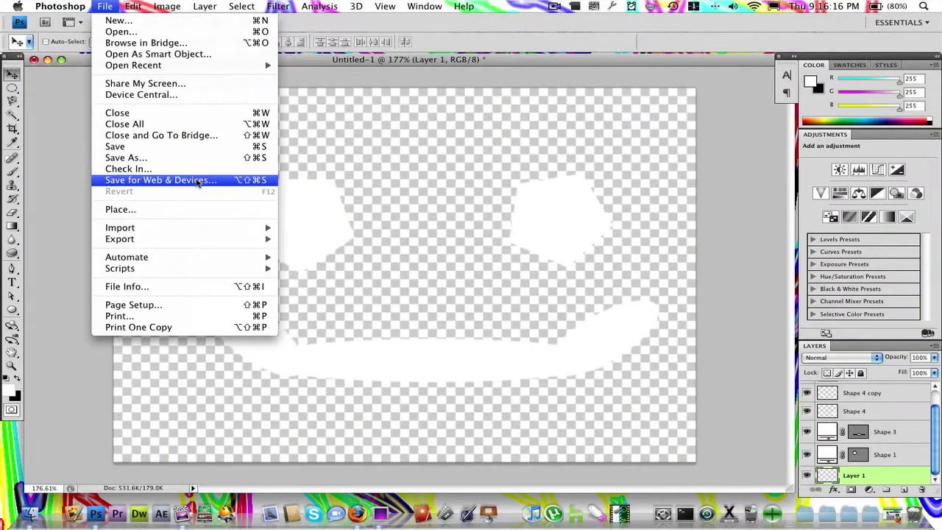
- Dismiss the File menu and choose Edit > Keyboard Shortcuts to reach Keyboard Shortcuts and Menus
{"action": "left_click", "coordinate": [412, 195]}
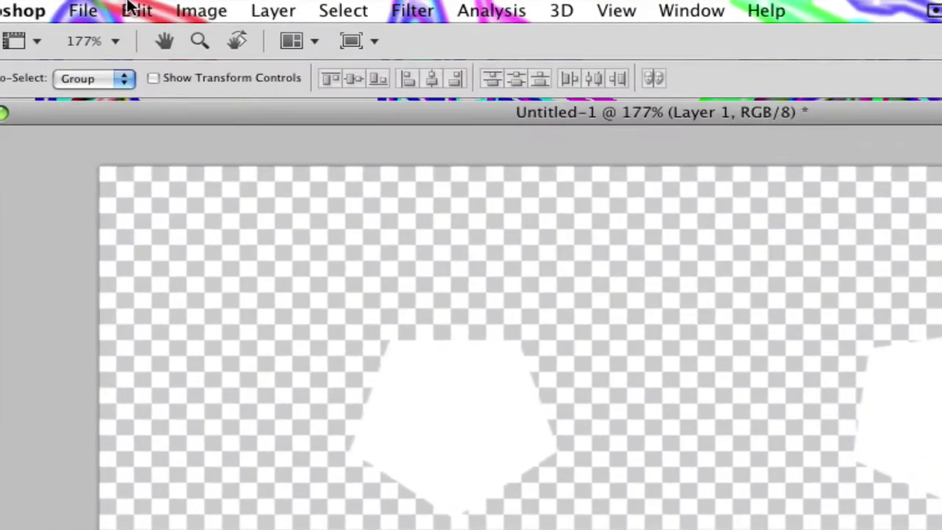
{"action": "left_click", "coordinate": [137, 6]}
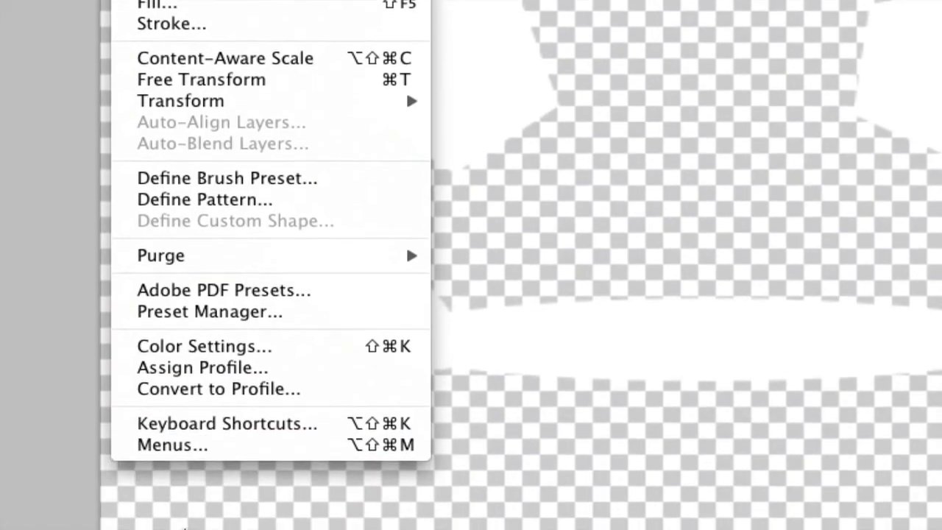
{"action": "left_click", "coordinate": [300, 426]}
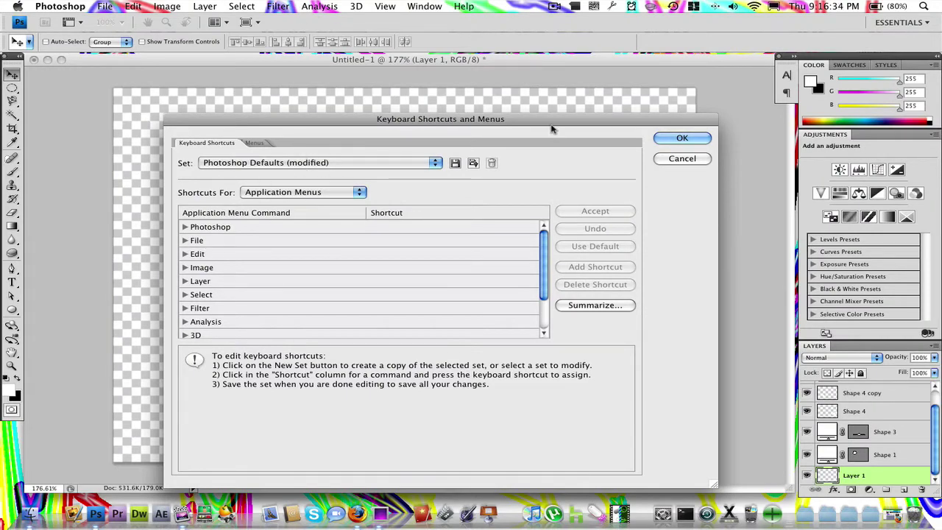
- Minimize and restore the shortcut dialog, then glance at the Filter menu for reference
{"action": "key", "text": "super+m"}
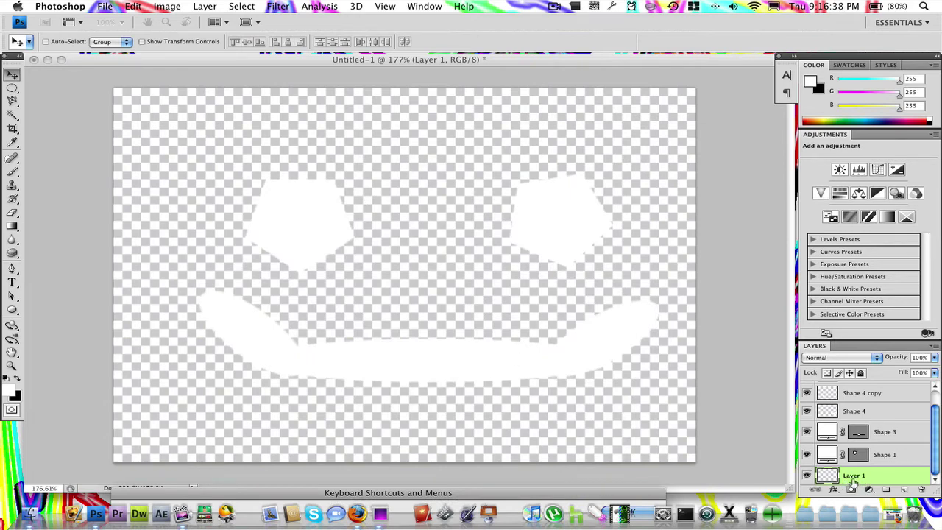
{"action": "left_click", "coordinate": [654, 486]}
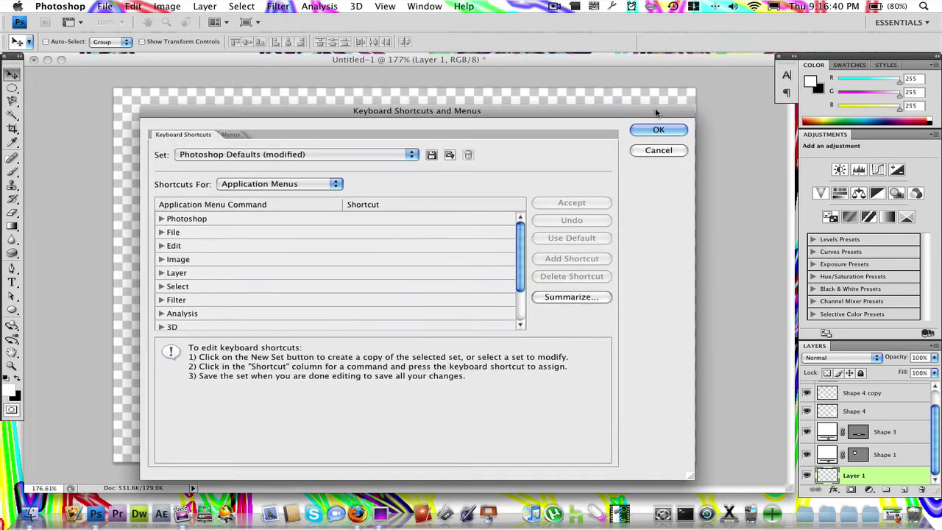
{"action": "left_click", "coordinate": [290, 5]}
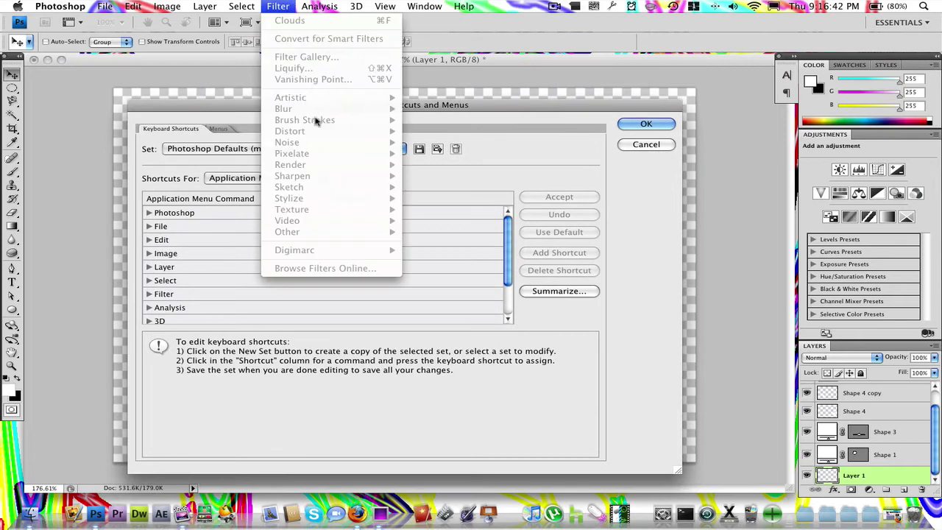
{"action": "left_click", "coordinate": [198, 242]}
- Expand Filter in the Application Menus list and scroll to Render > Clouds, showing Shift+⌘+]
{"action": "scroll", "coordinate": [180, 257], "scroll_direction": "down", "scroll_amount": 1}
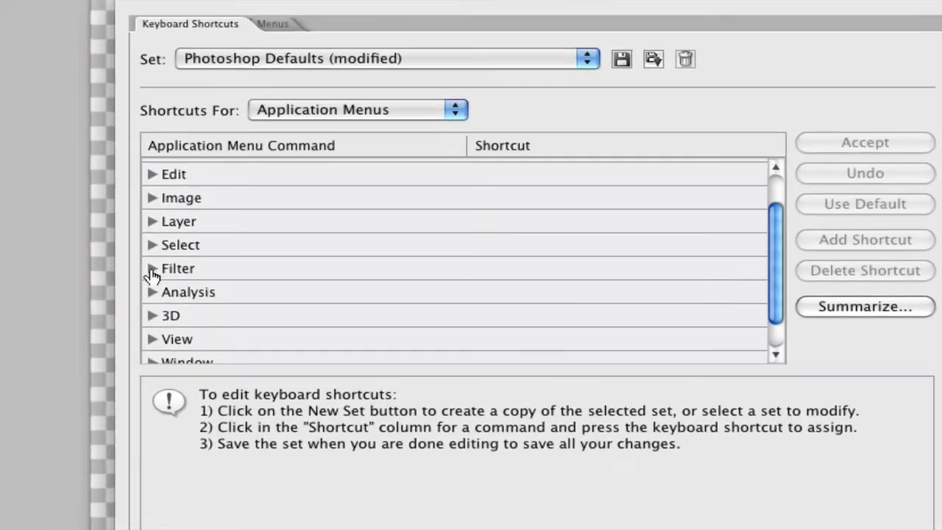
{"action": "left_click", "coordinate": [149, 270]}
{"action": "scroll", "coordinate": [199, 284], "scroll_direction": "down", "scroll_amount": 20}
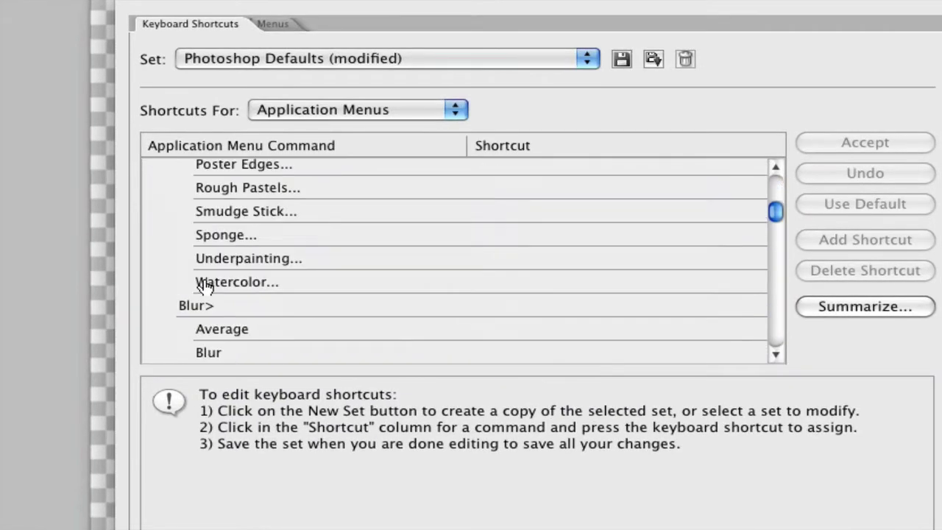
{"action": "scroll", "coordinate": [206, 286], "scroll_direction": "down", "scroll_amount": 4}
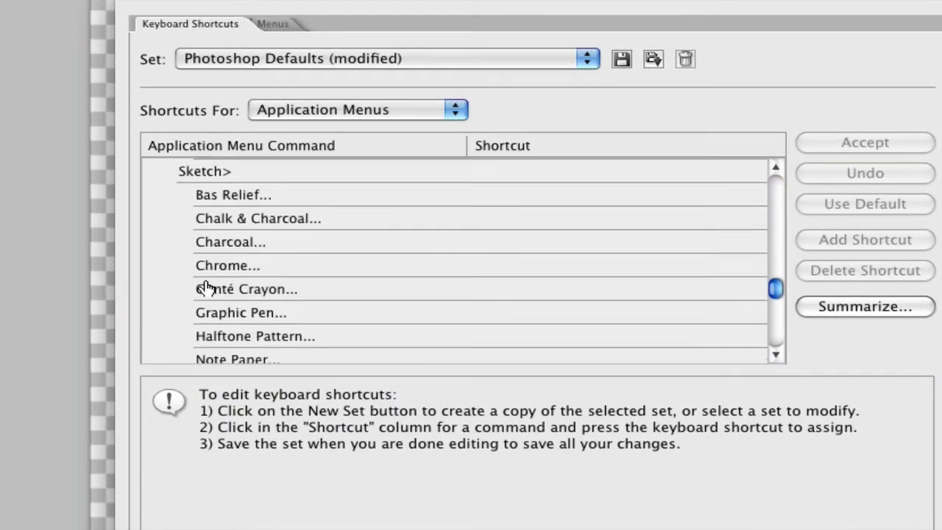
{"action": "scroll", "coordinate": [206, 285], "scroll_direction": "up", "scroll_amount": 5}
{"action": "scroll", "coordinate": [206, 286], "scroll_direction": "up", "scroll_amount": 5}
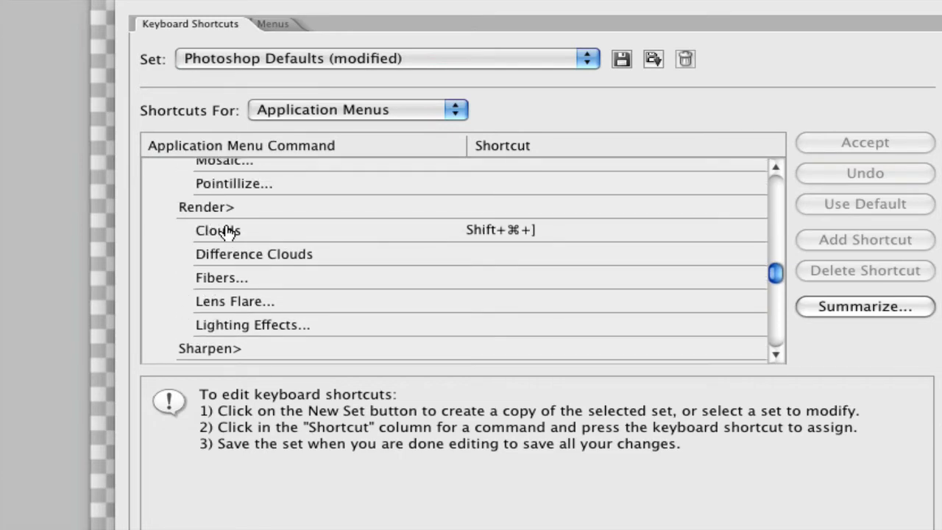
- Clear the Clouds shortcut, then try Shift+⌘+] and Shift+⌘+[, which conflicts with Send to Back
{"action": "left_click", "coordinate": [224, 231]}
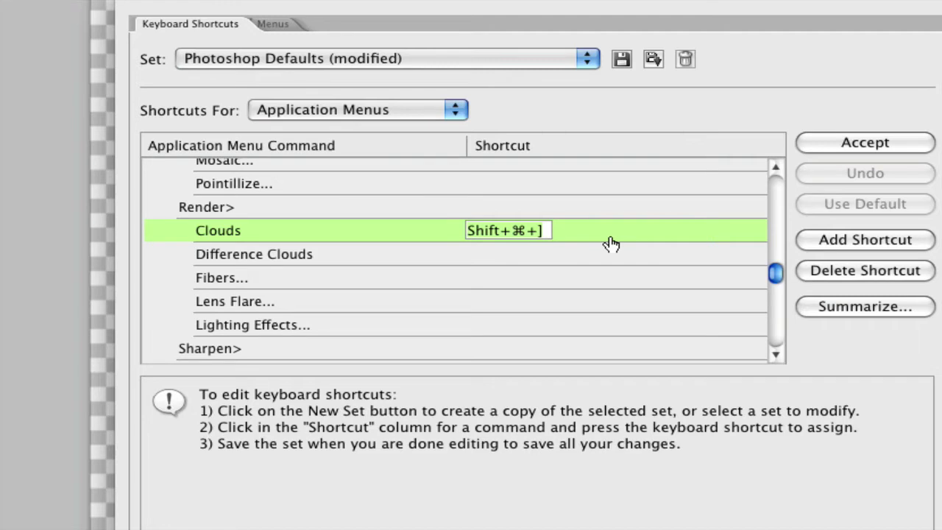
{"action": "key", "text": "BackSpace"}
{"action": "left_click", "coordinate": [501, 248]}
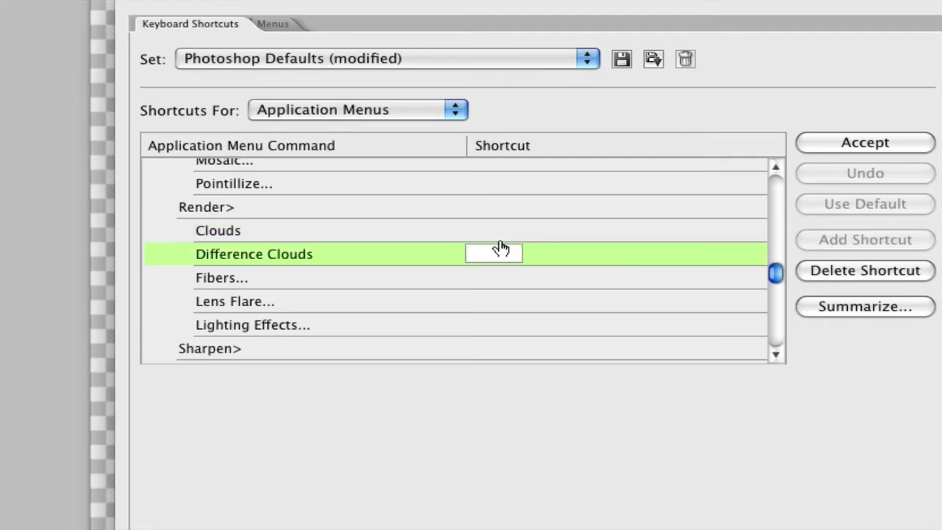
{"action": "left_click", "coordinate": [425, 234]}
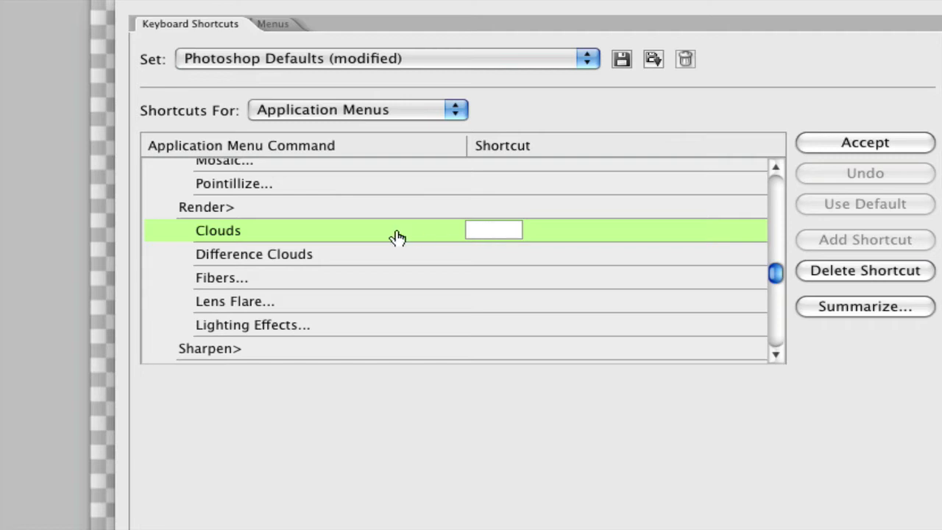
{"action": "left_click", "coordinate": [483, 232]}
{"action": "key", "text": "shift+super+bracketright"}
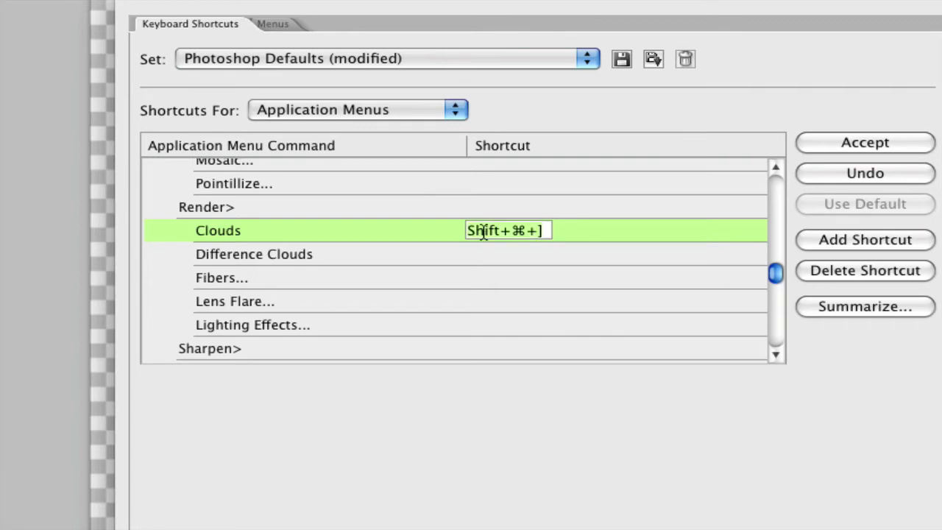
{"action": "key", "text": "shift+super+bracketleft"}
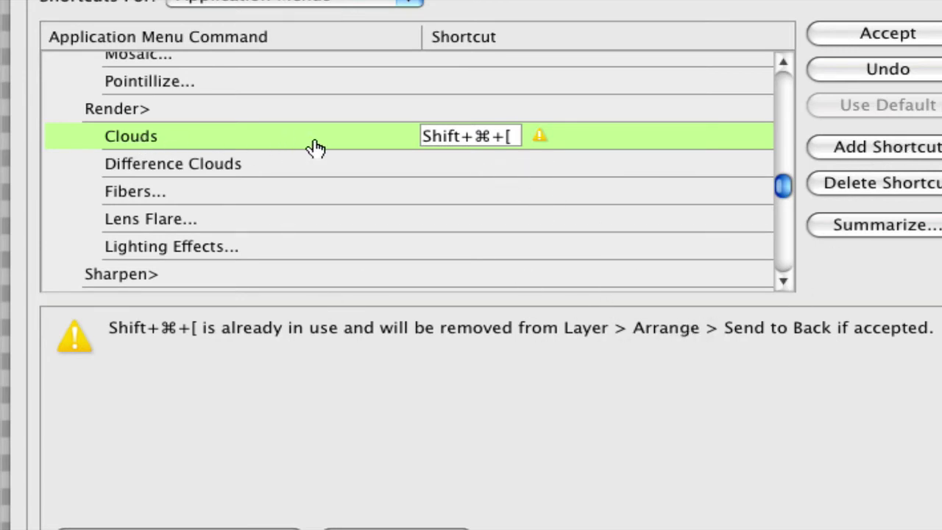
- Clear the conflict, see ⌘+. and Shift+⌘+/ rejected as reserved, and enter Shift+⌘+] for Clouds
{"action": "key", "text": "BackSpace"}
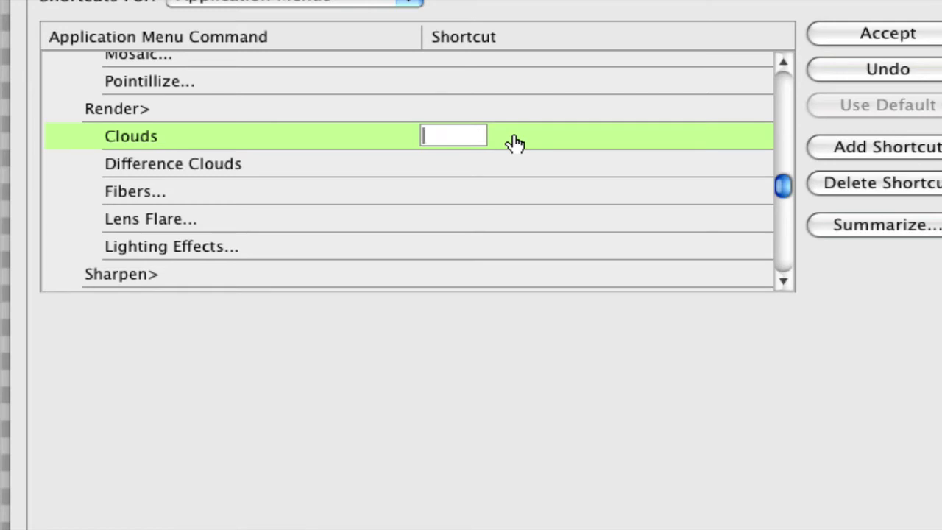
{"action": "key", "text": "super+period"}
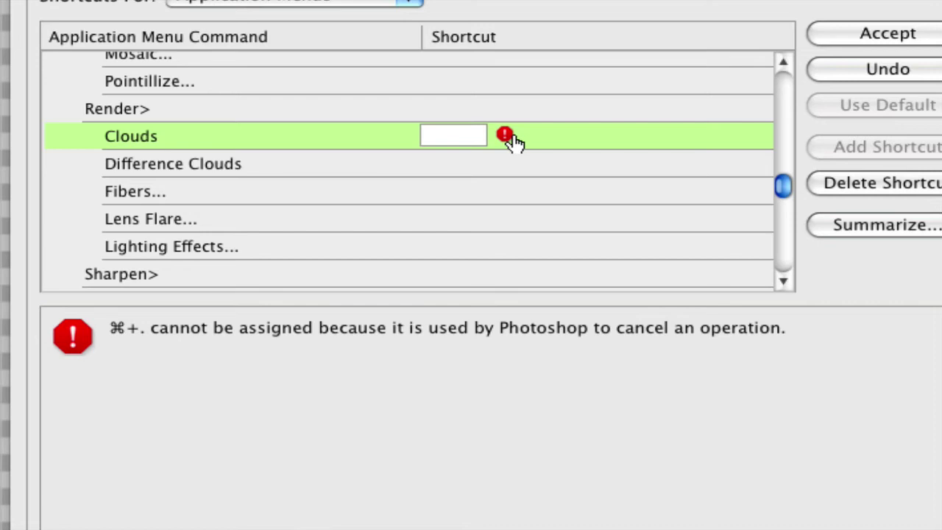
{"action": "key", "text": "shift+super+slash"}
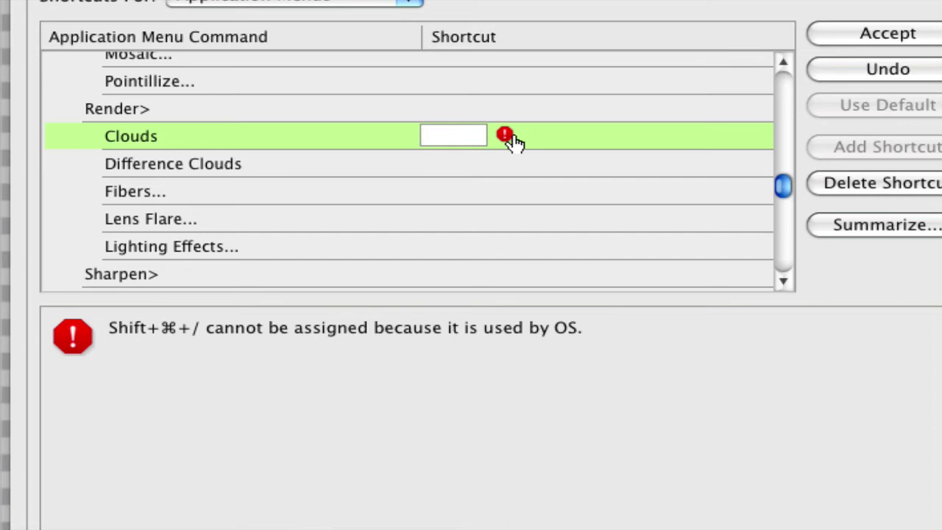
{"action": "key", "text": "shift+super+bracketright"}
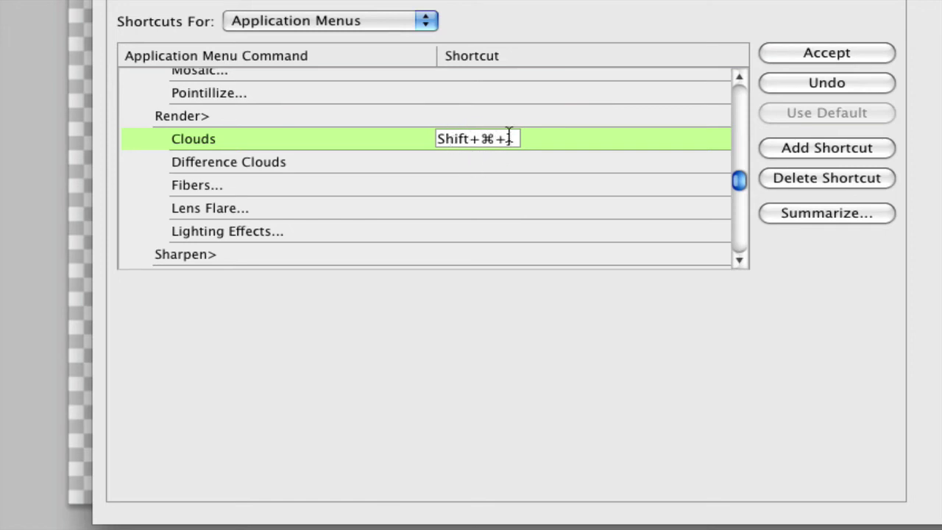
- Remove the extra empty shortcut row so Clouds keeps only Shift+⌘+], and confirm with OK
{"action": "left_click", "coordinate": [784, 146]}
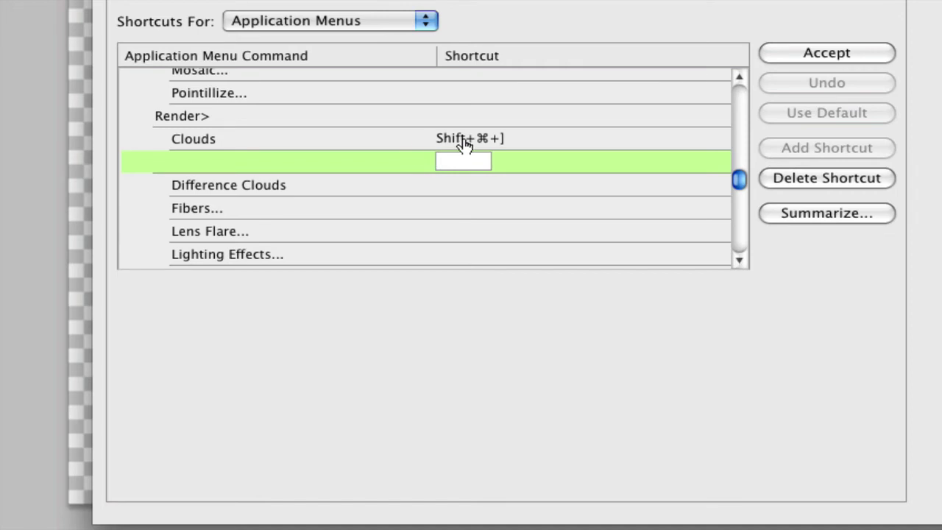
{"action": "left_click", "coordinate": [421, 146]}
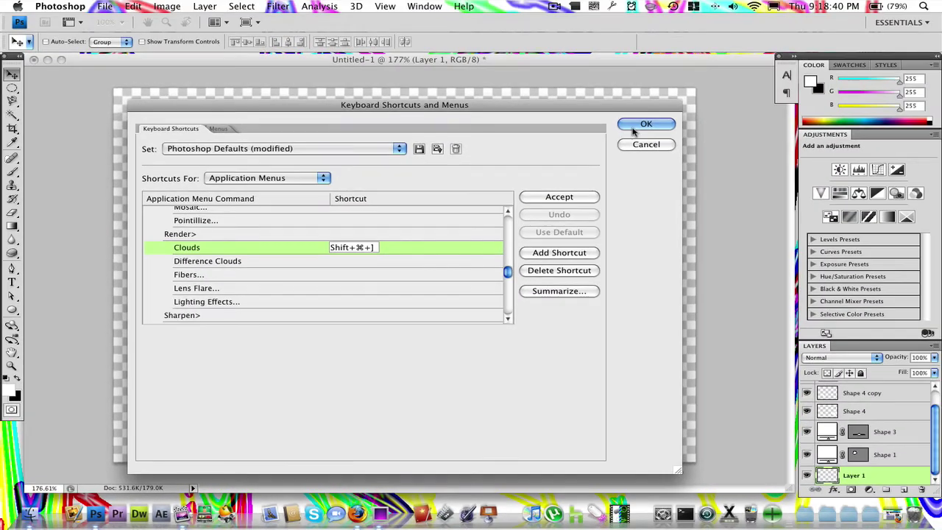
{"action": "left_click", "coordinate": [663, 113]}
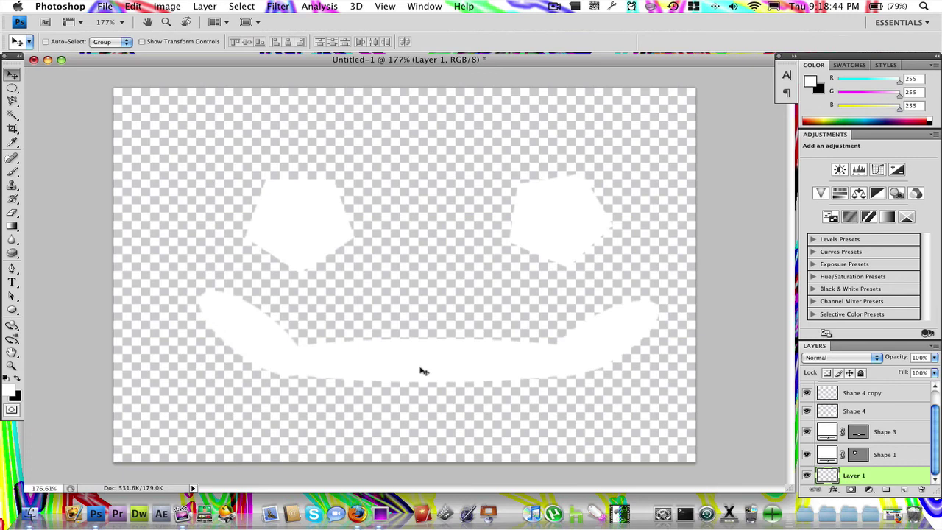
- Render grey clouds into Layer 1 behind the white eyes and smile using a keyboard shortcut
{"action": "key", "text": "super+f"}
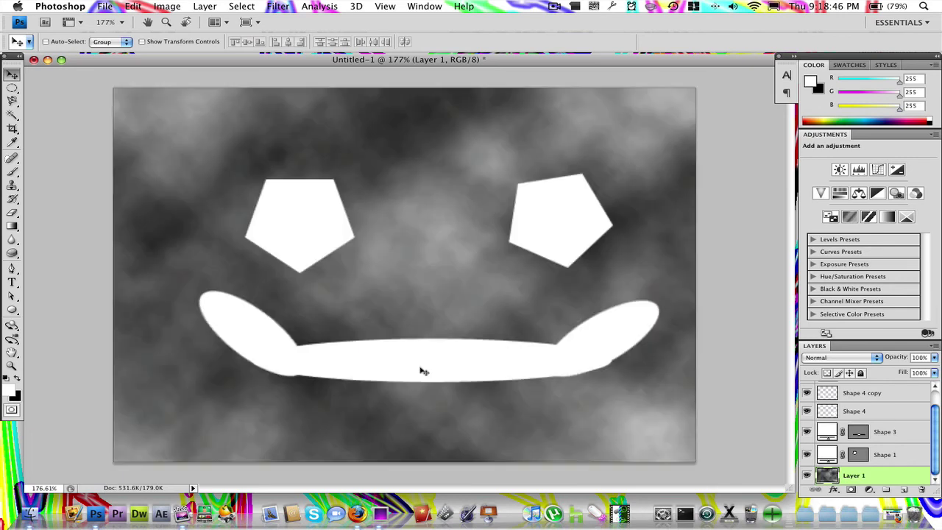